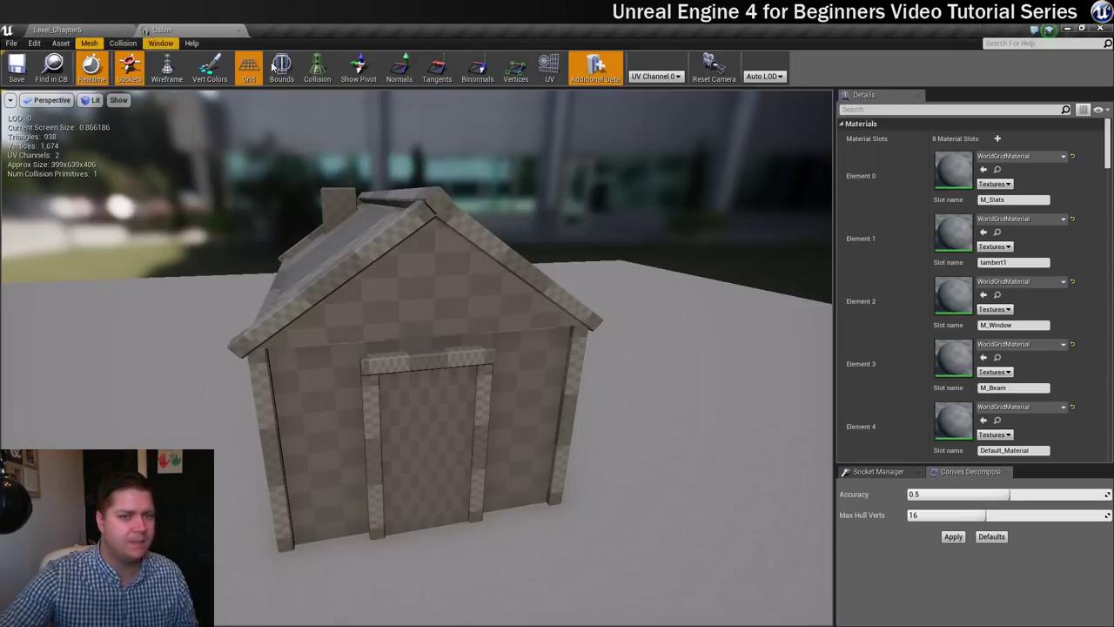
# Return to the level editor and browse to the Content > Materials folder
pyautogui.click(90, 29)
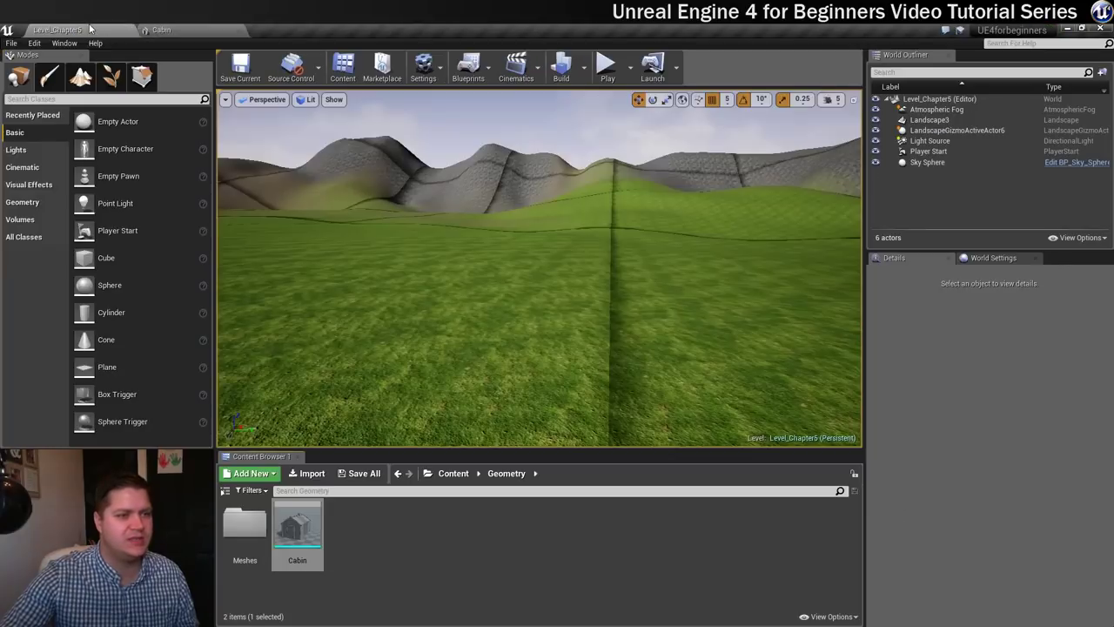
pyautogui.click(454, 474)
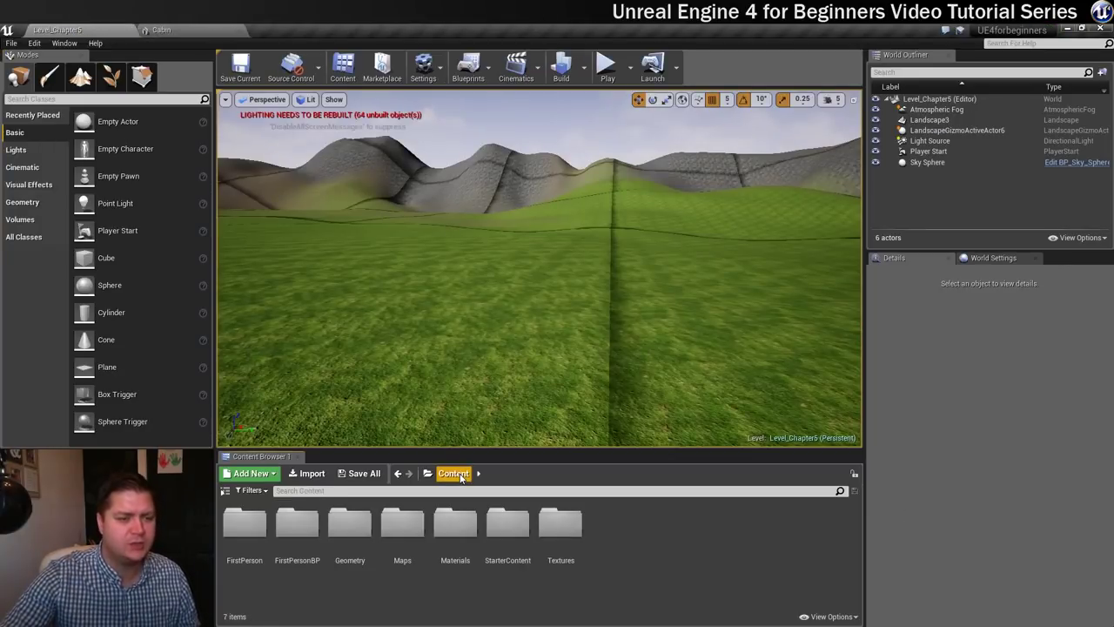
pyautogui.doubleClick(457, 524)
# Create a new material named M_Slats and open it in the material editor
pyautogui.rightClick(515, 540)
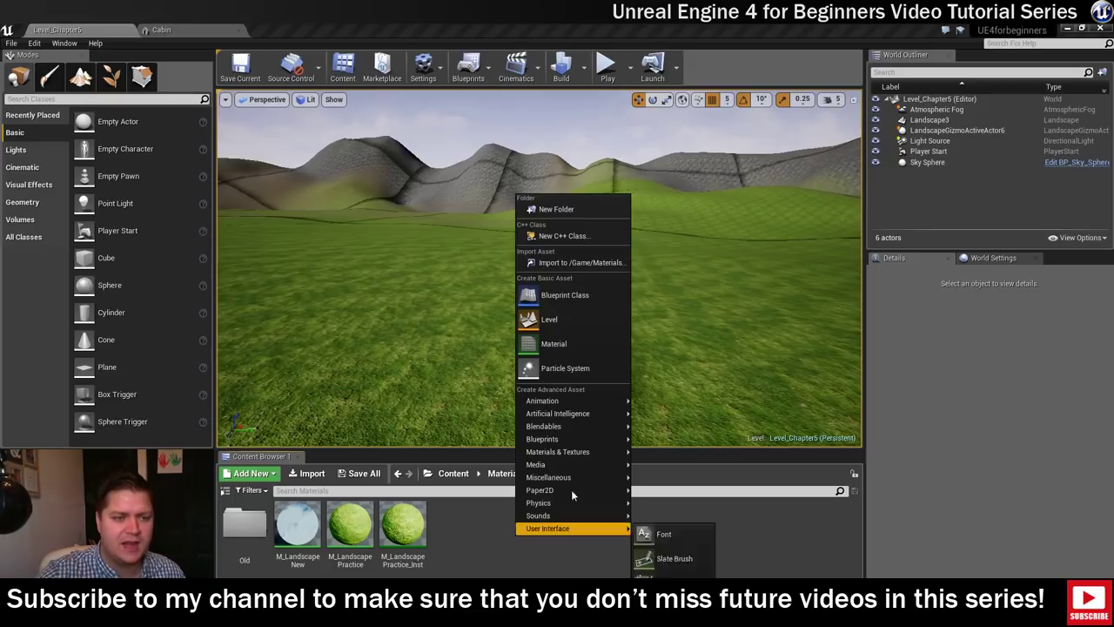
pyautogui.click(546, 348)
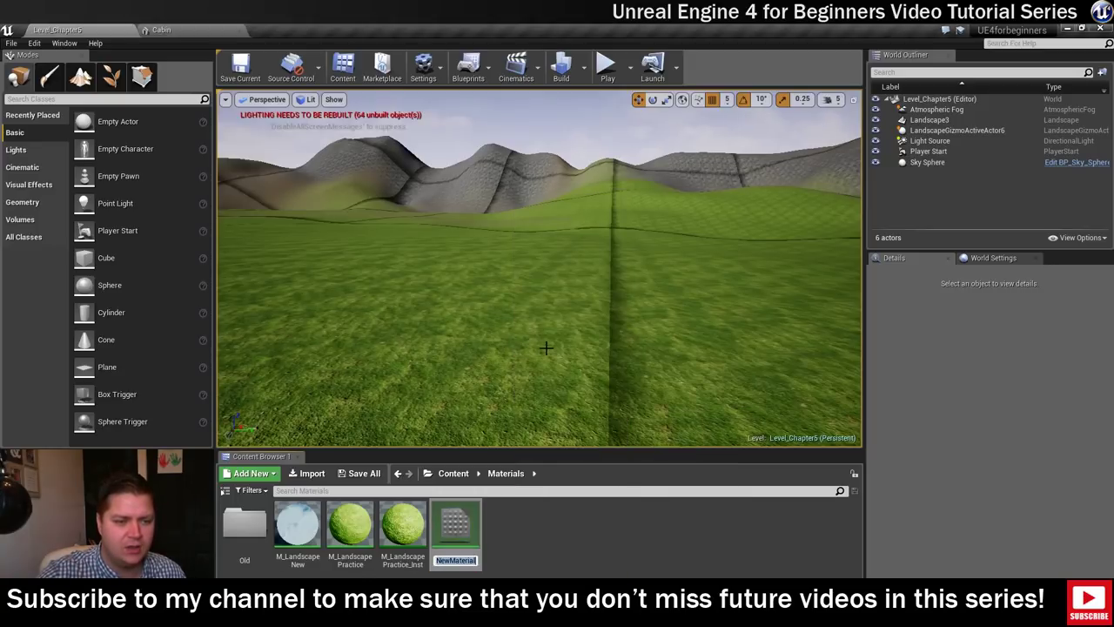
pyautogui.write('M_')
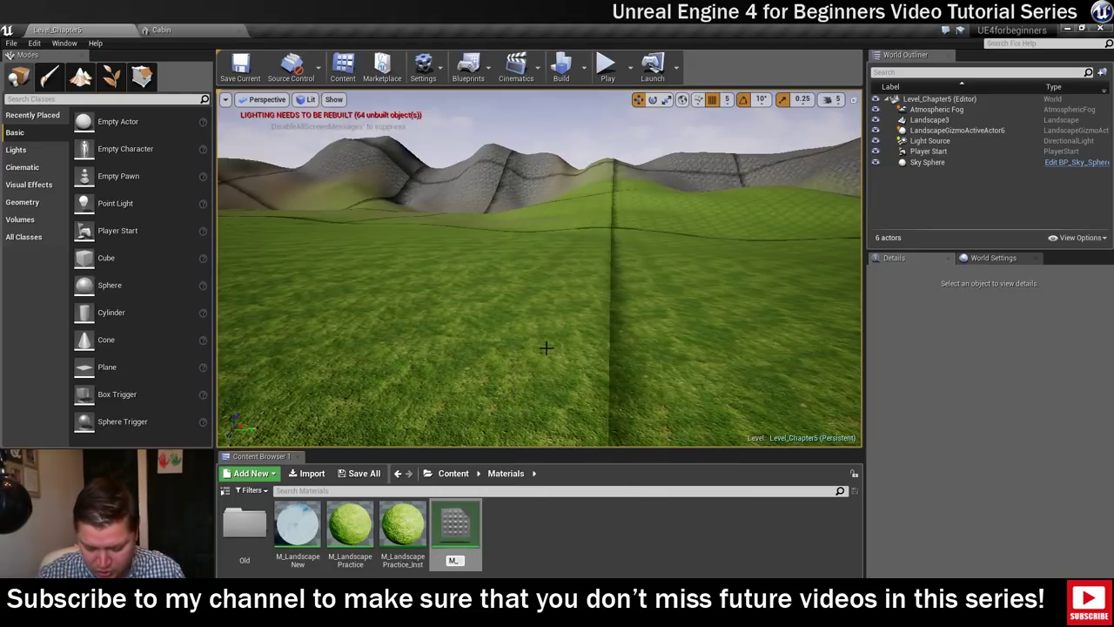
pyautogui.write('Slats')
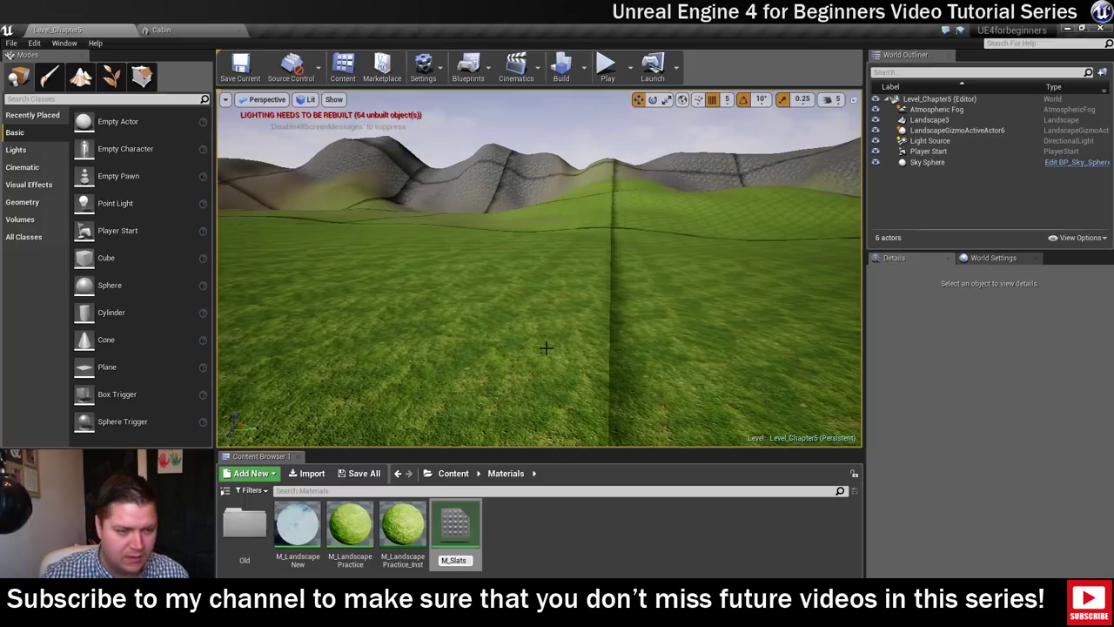
pyautogui.press('Return')
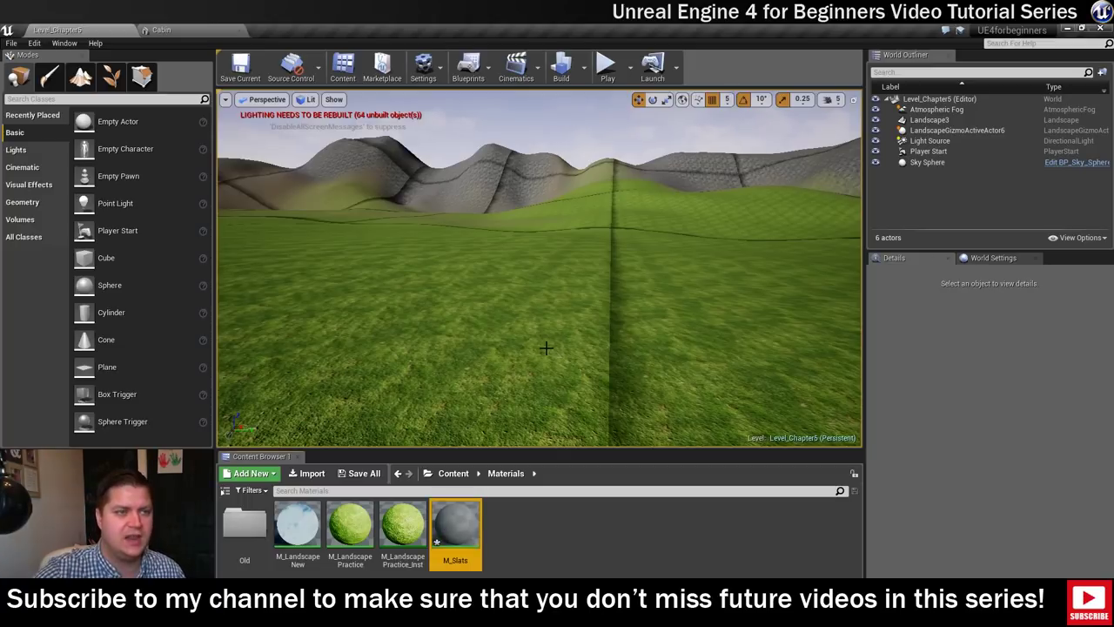
pyautogui.doubleClick(446, 522)
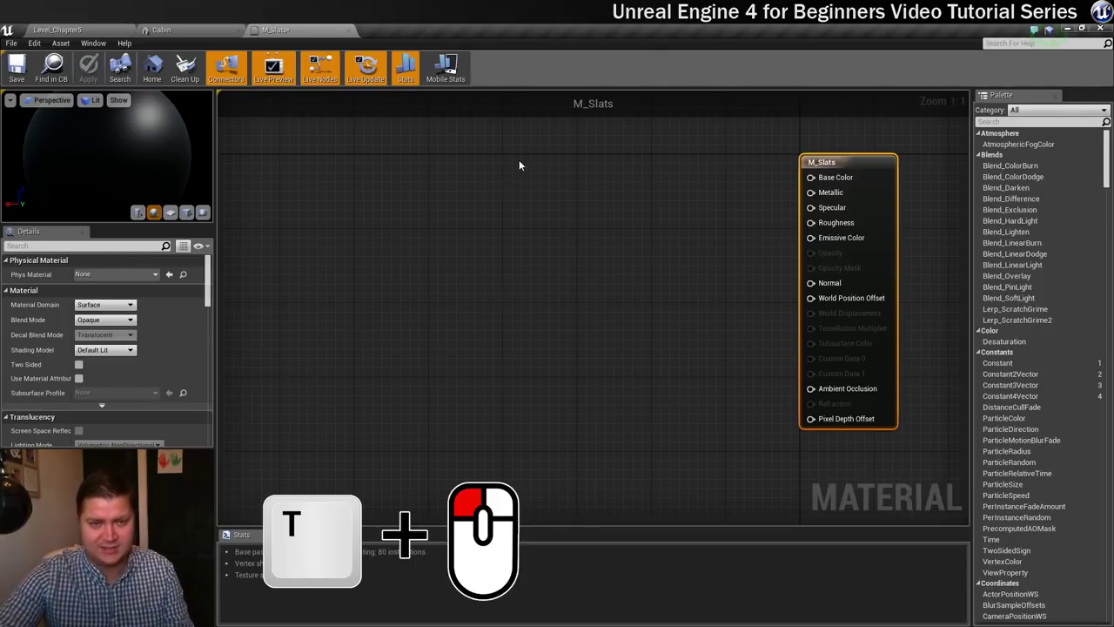
# Place three stacked Texture Sample nodes and load WoodSlats_D into the top one
pyautogui.click(572, 153)
pyautogui.click(574, 265)
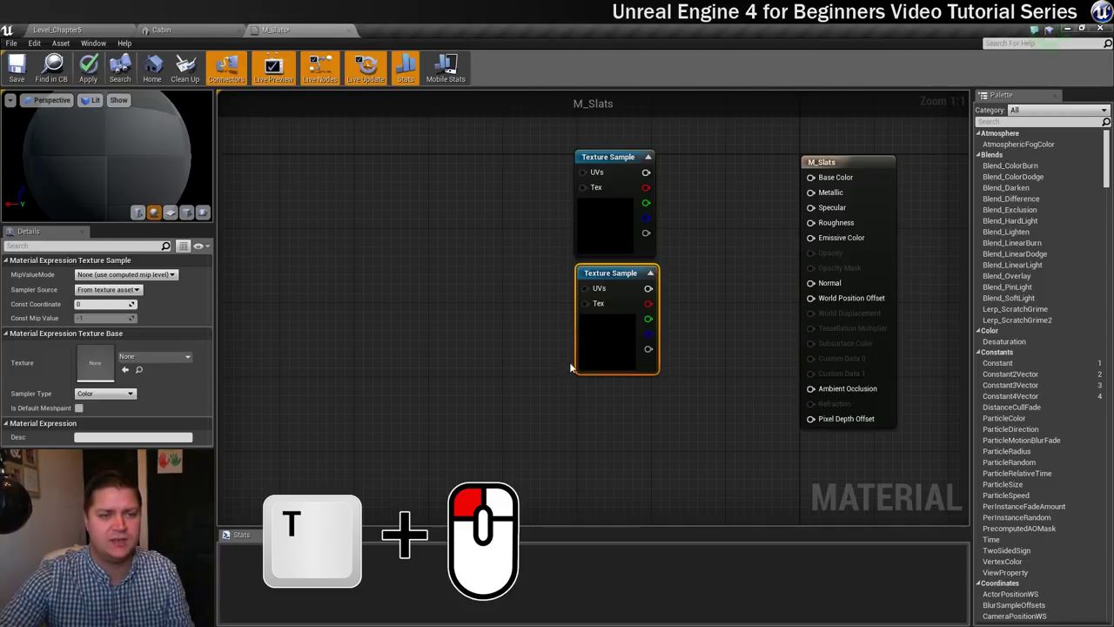
pyautogui.click(576, 391)
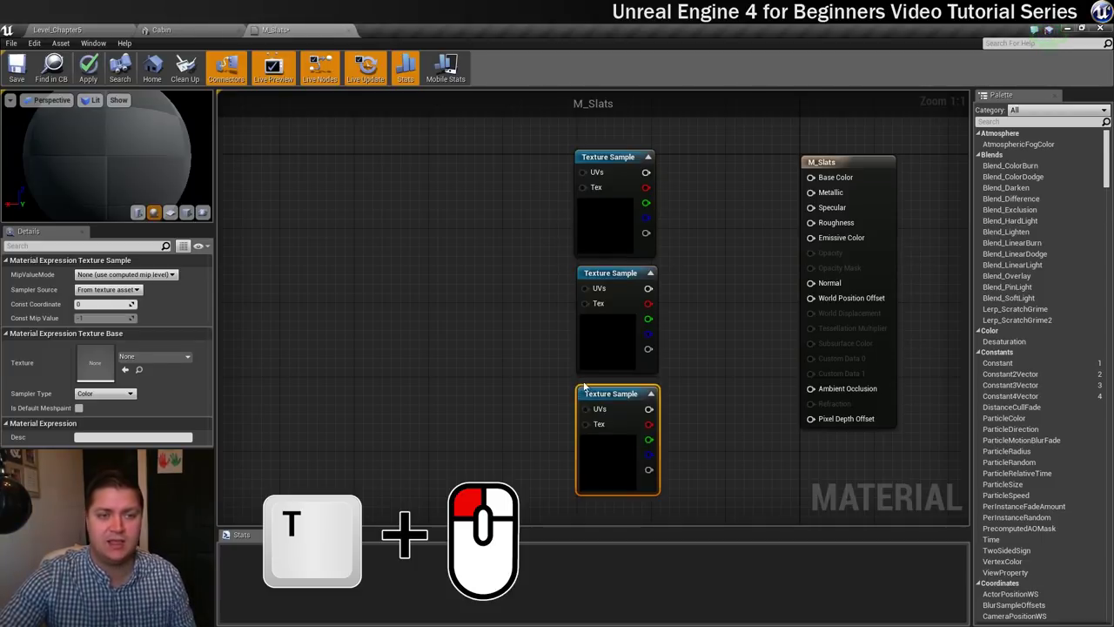
pyautogui.click(607, 219)
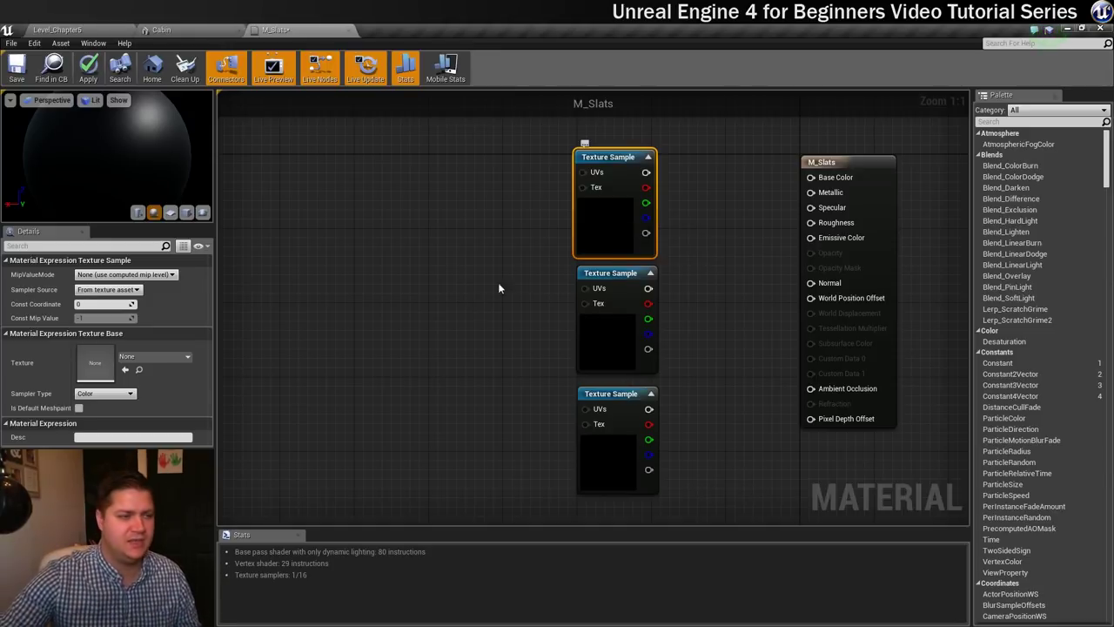
pyautogui.click(148, 358)
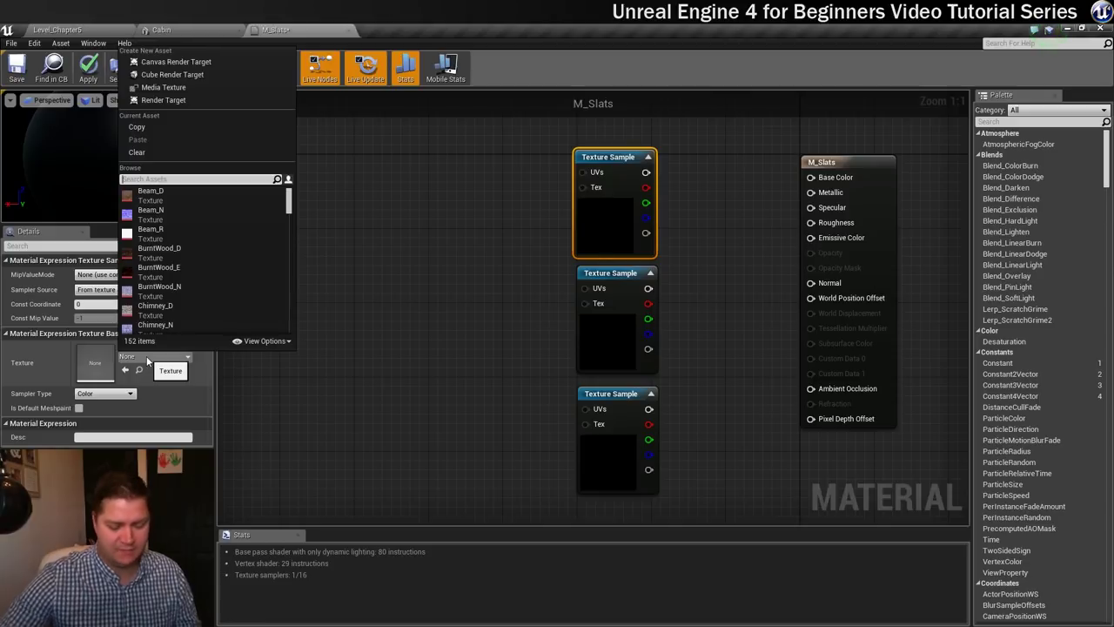
pyautogui.write('slats')
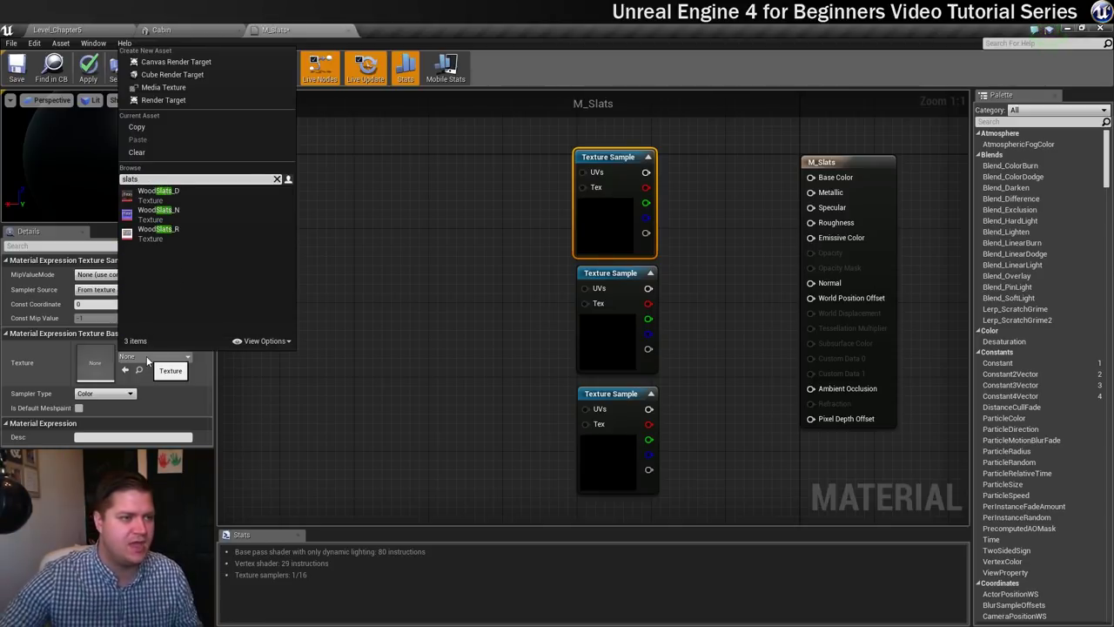
pyautogui.click(157, 193)
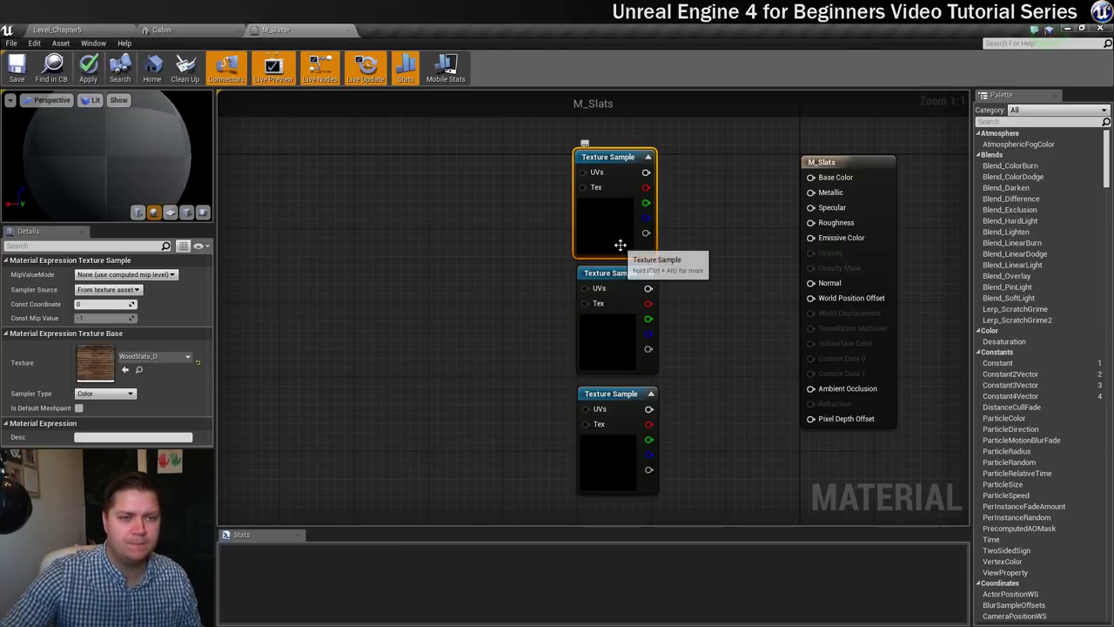
# Load WoodSlats_R into the second sample and search 'slats' for the third
pyautogui.click(593, 340)
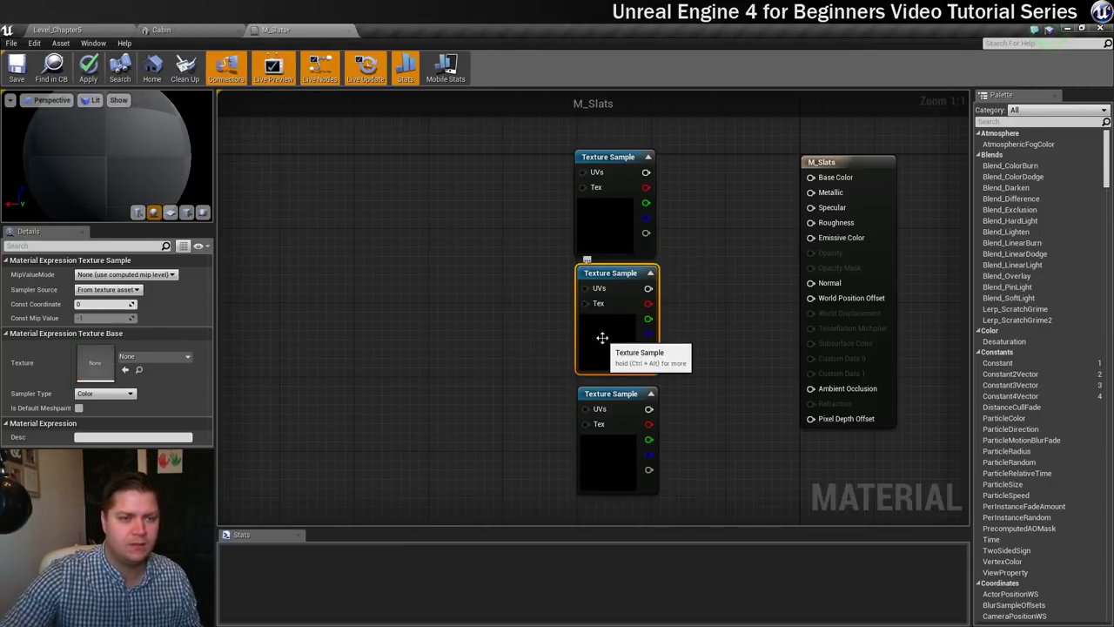
pyautogui.click(167, 358)
pyautogui.write('slats')
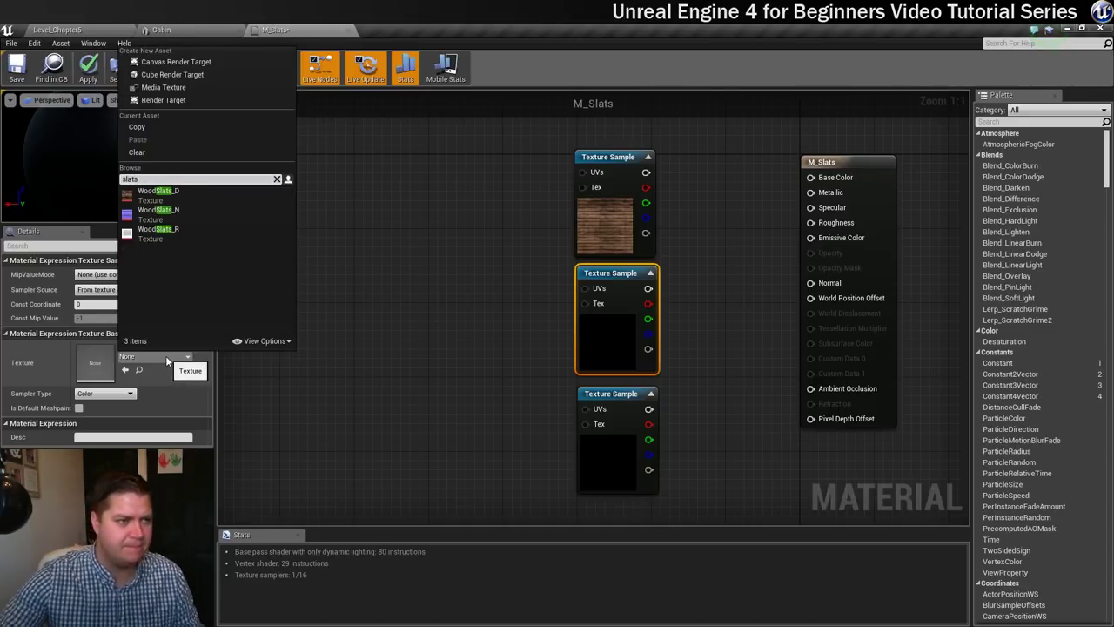
pyautogui.click(154, 238)
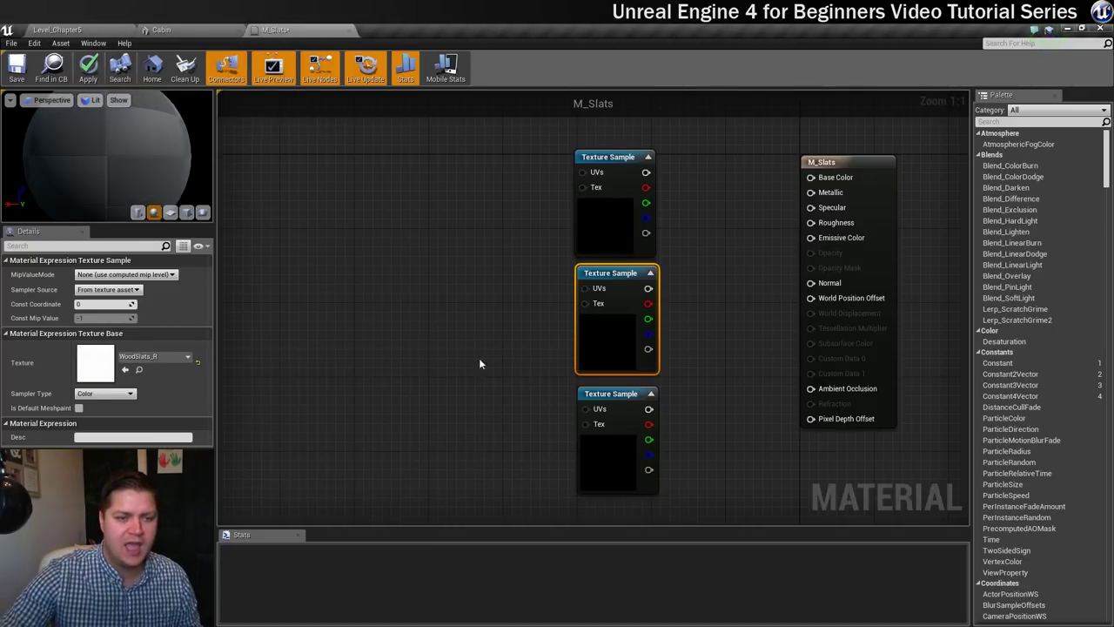
pyautogui.click(619, 463)
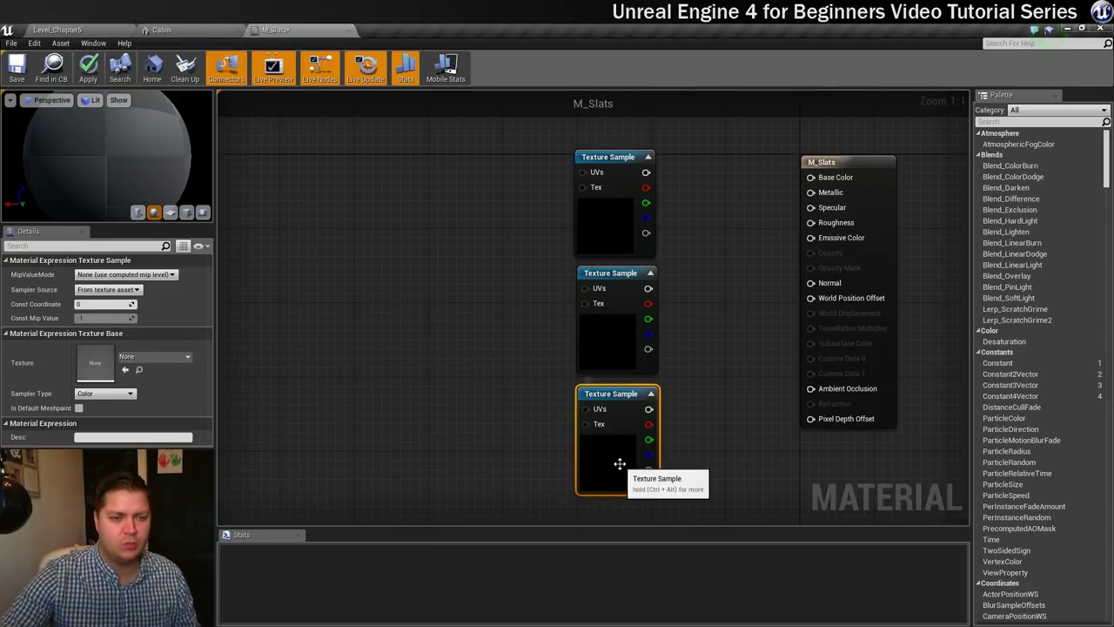
pyautogui.click(156, 357)
pyautogui.write('slats')
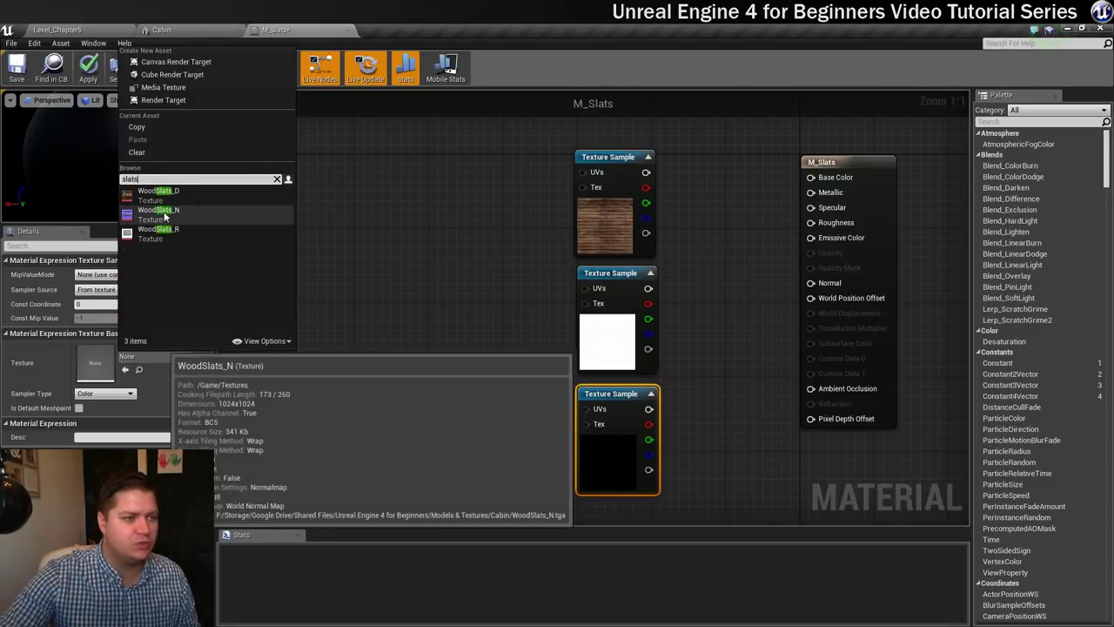
# Load WoodSlats_N into the third sample and wire the samples to Base Color, Roughness and Normal
pyautogui.click(157, 216)
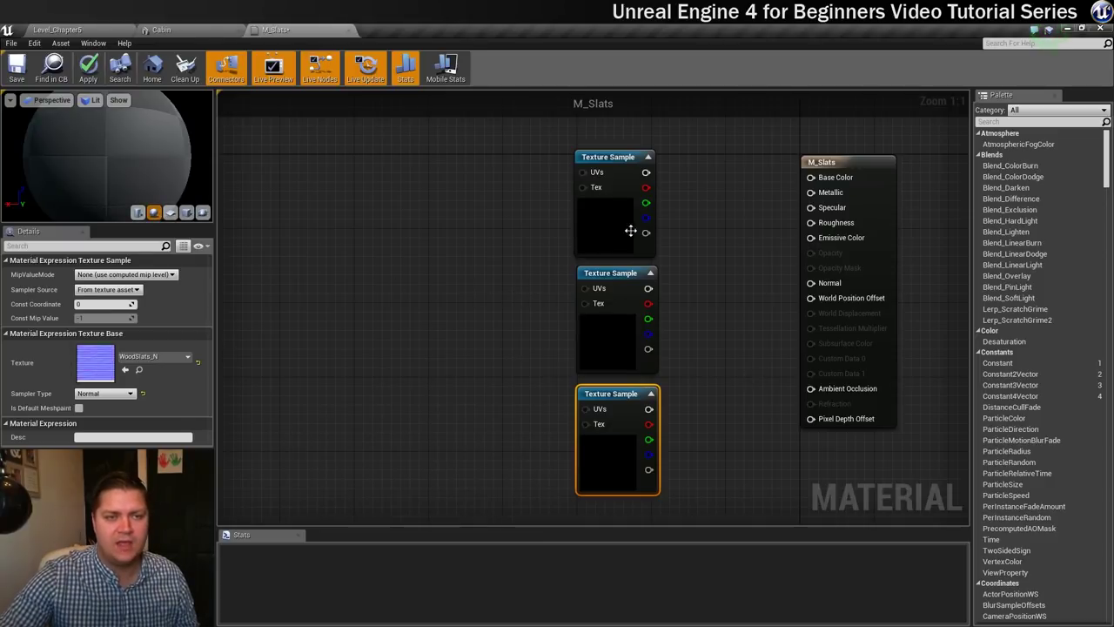
pyautogui.moveTo(645, 173); pyautogui.dragTo(812, 179)
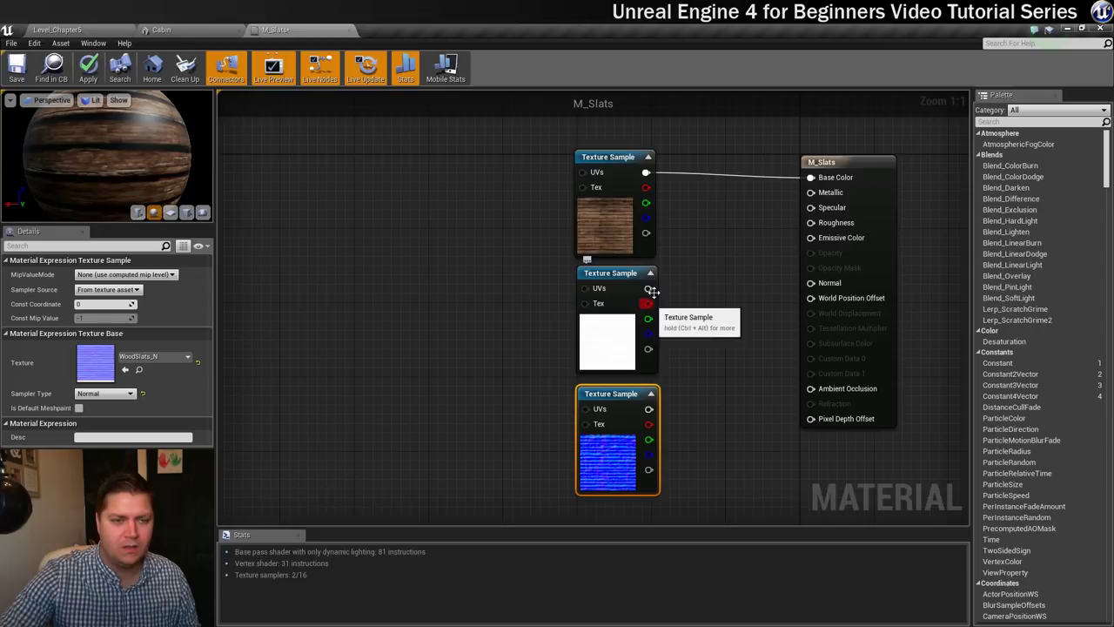
pyautogui.moveTo(648, 288); pyautogui.dragTo(812, 229)
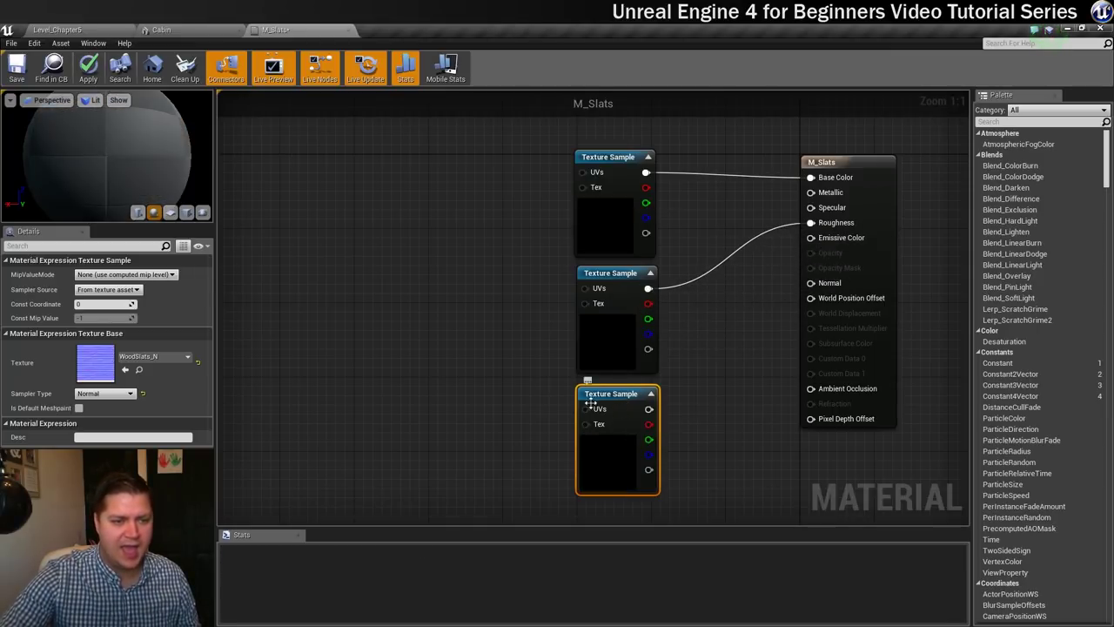
pyautogui.moveTo(649, 408); pyautogui.dragTo(810, 284)
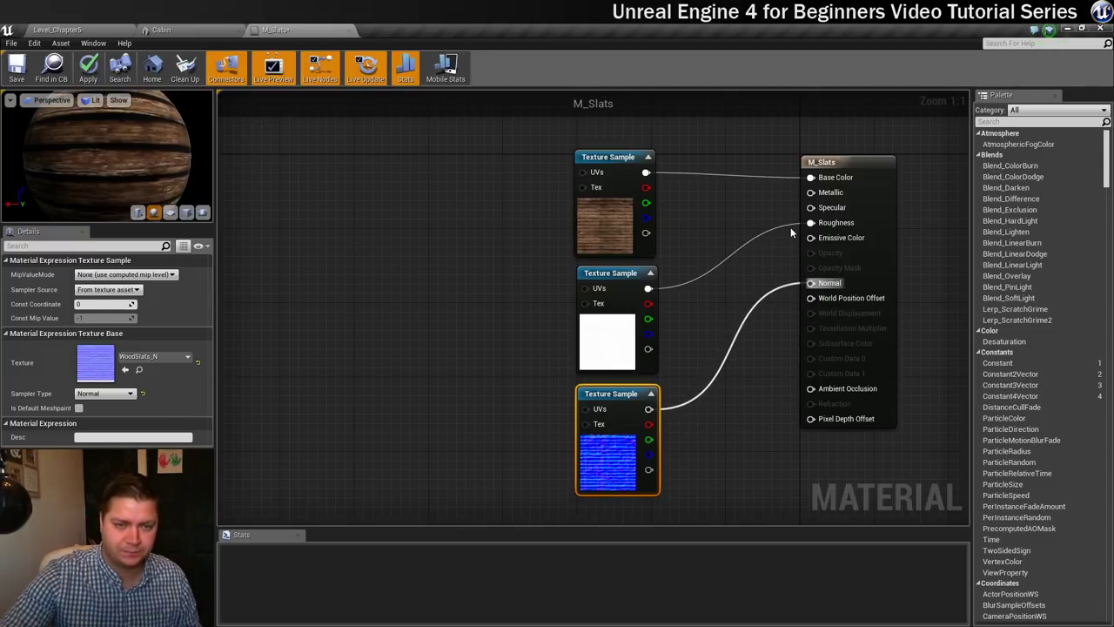
# Reposition the M_Slats result node, recentre the graph, and open the wood diffuse texture
pyautogui.moveTo(852, 164); pyautogui.dragTo(868, 191)
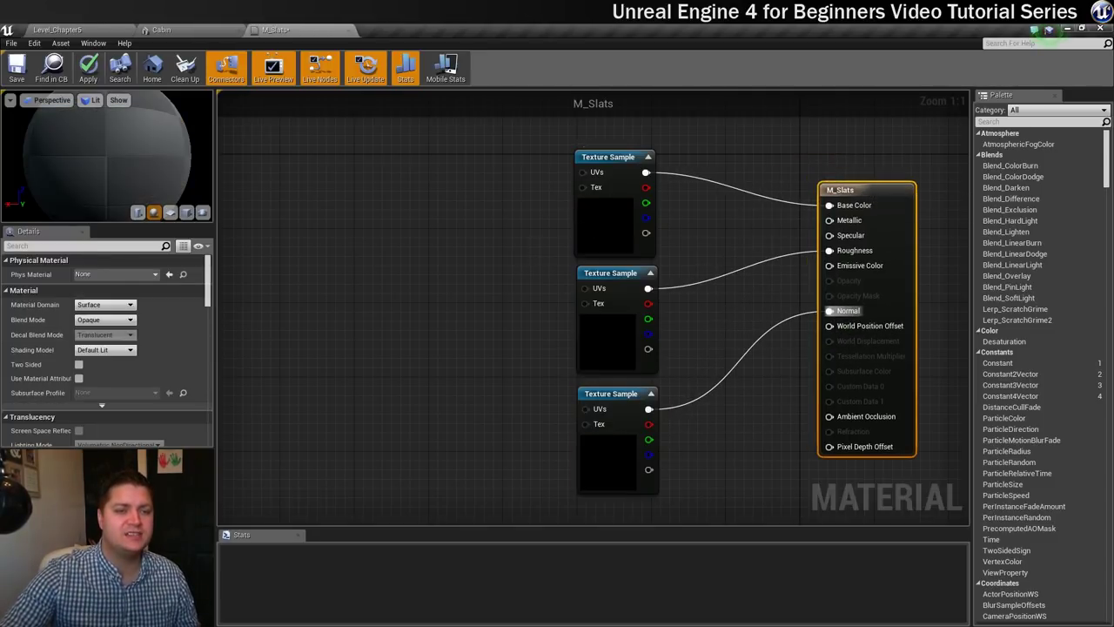
pyautogui.moveTo(619, 218); pyautogui.dragTo(500, 207, button='right')
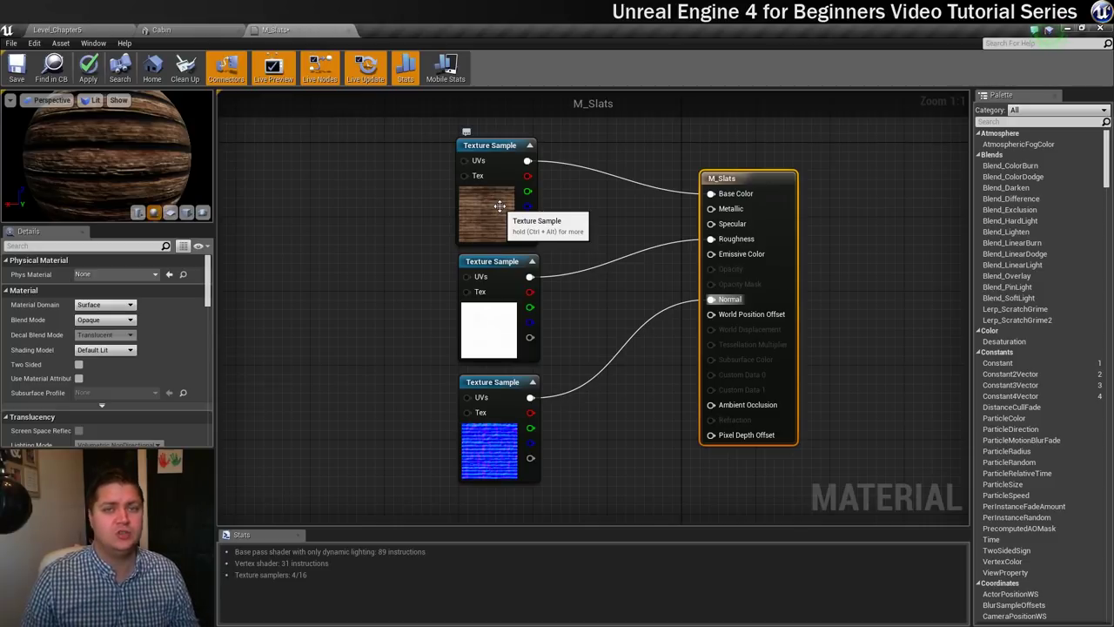
pyautogui.doubleClick(500, 206)
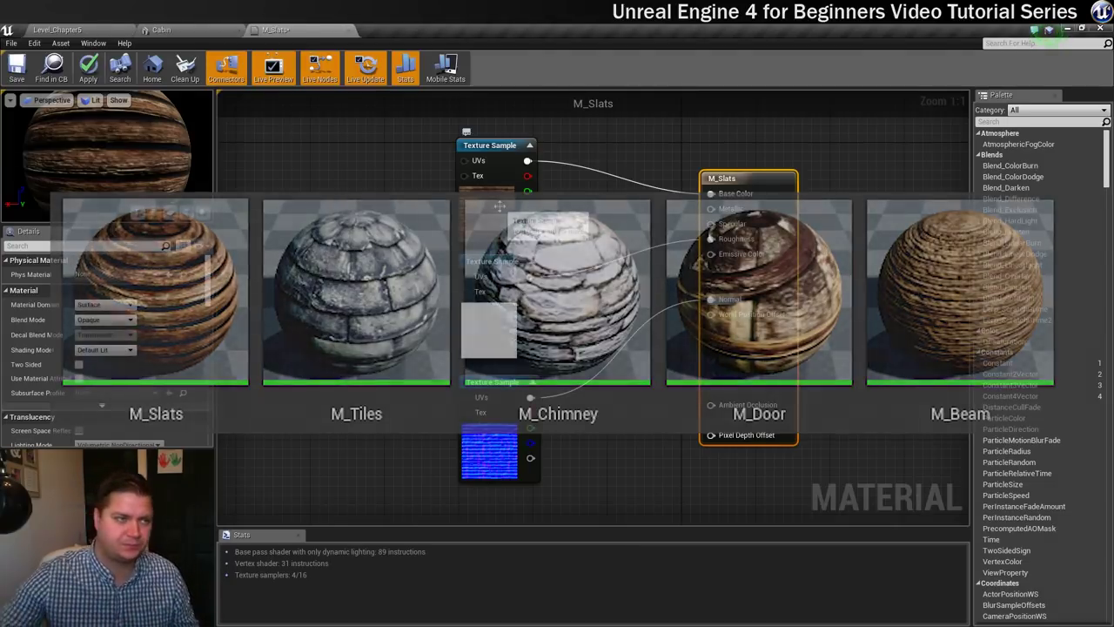
# Save M_Slats and assign it to the Cabin mesh's first material slot
pyautogui.click(16, 67)
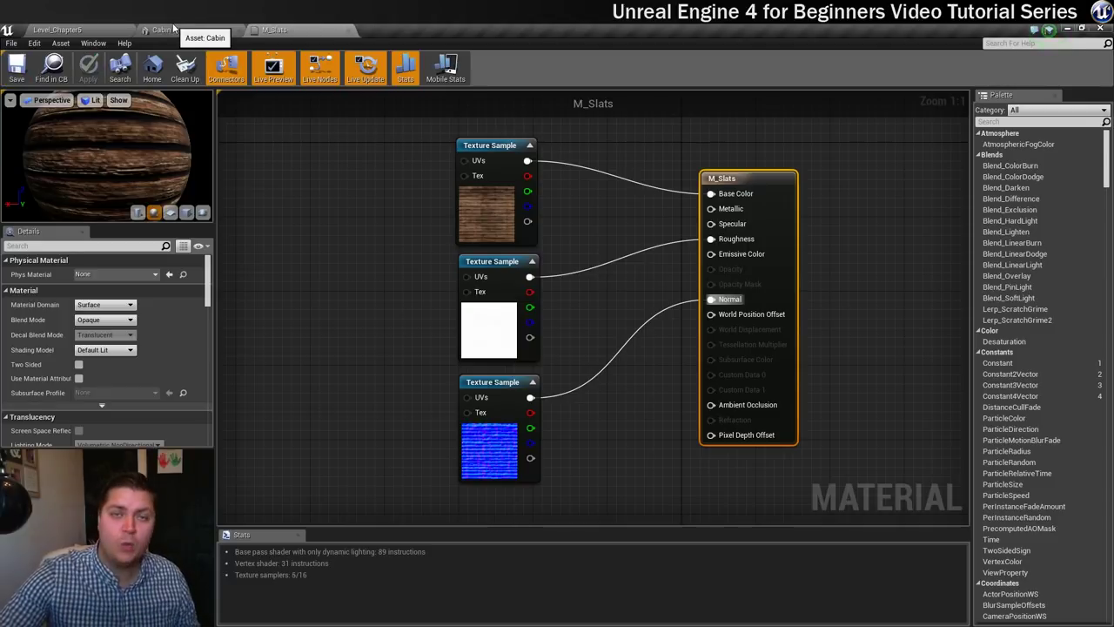
pyautogui.click(180, 29)
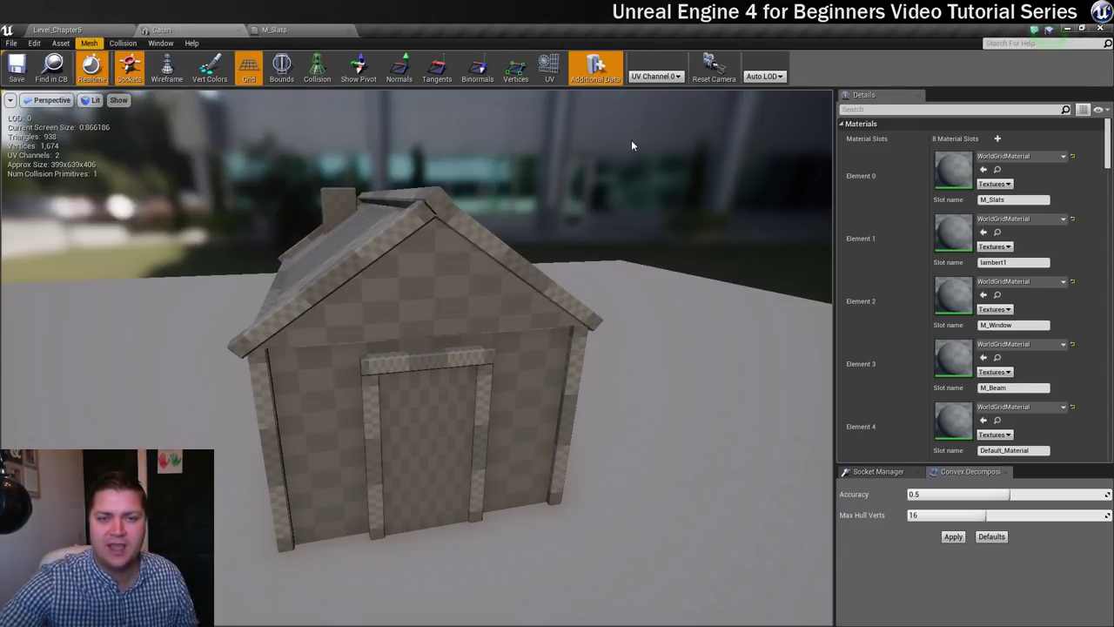
pyautogui.click(1020, 157)
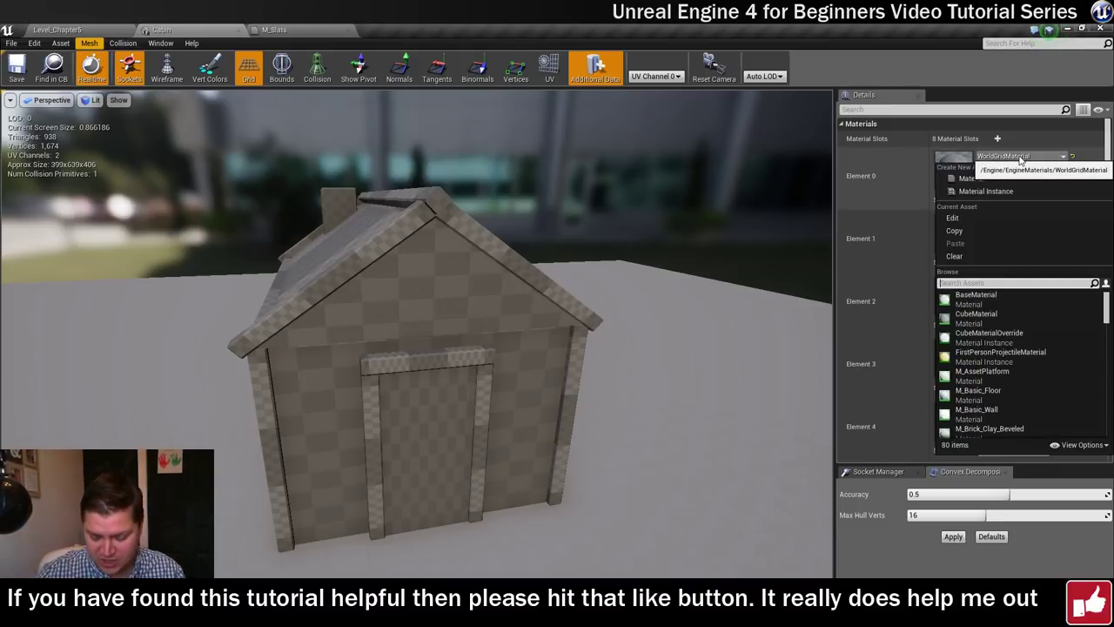
pyautogui.write('slats')
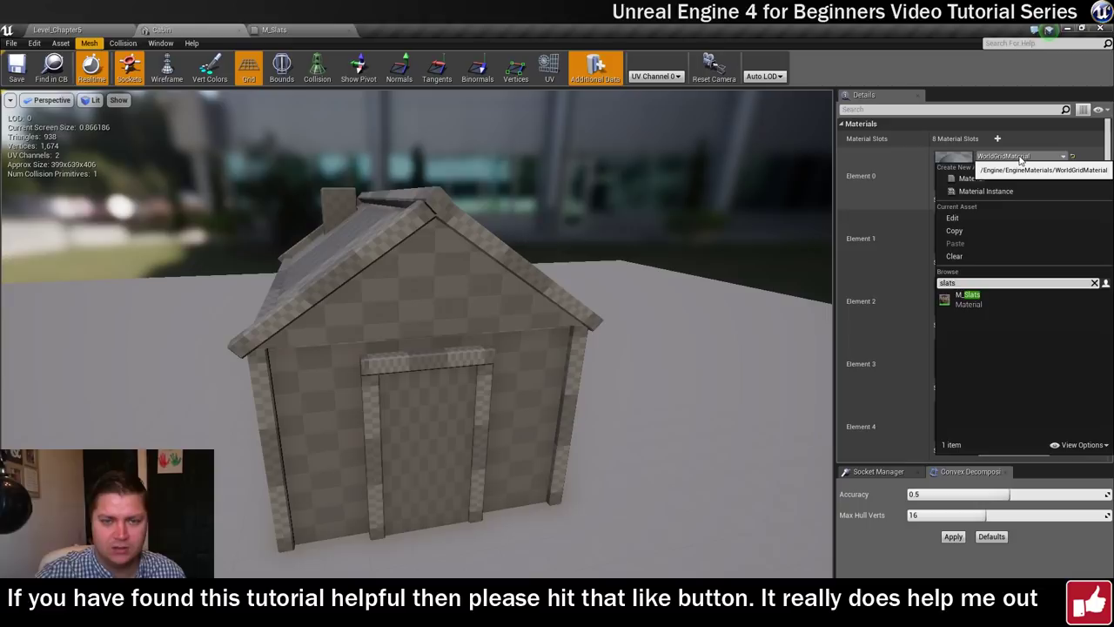
pyautogui.click(984, 301)
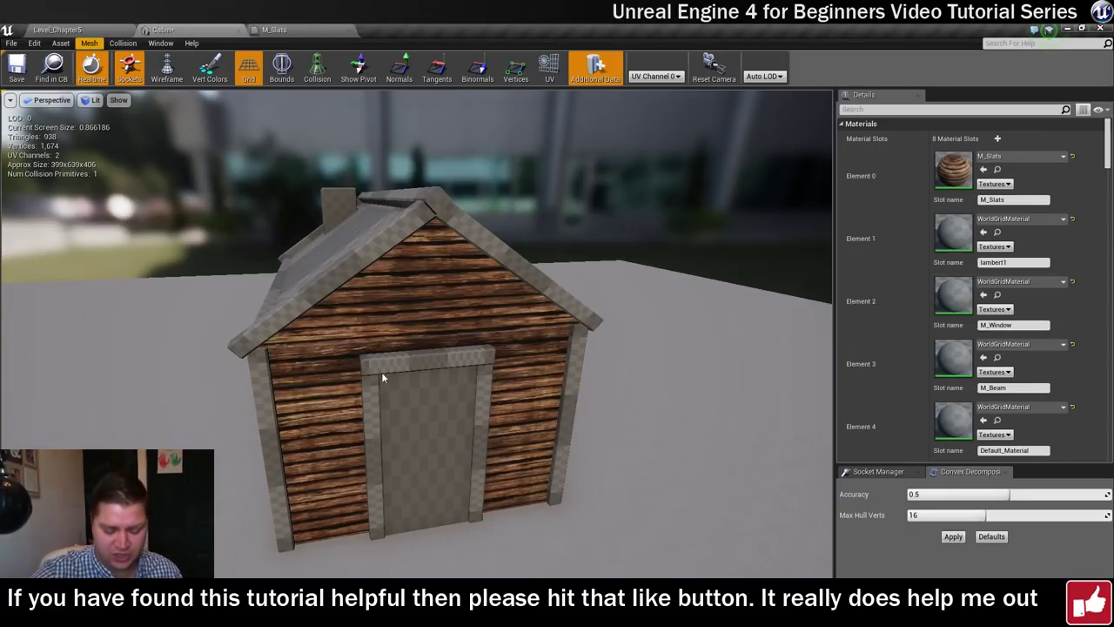
# Orbit and scroll the Cabin viewport to inspect the wooden slats
pyautogui.moveTo(418, 349); pyautogui.dragTo(322, 349)
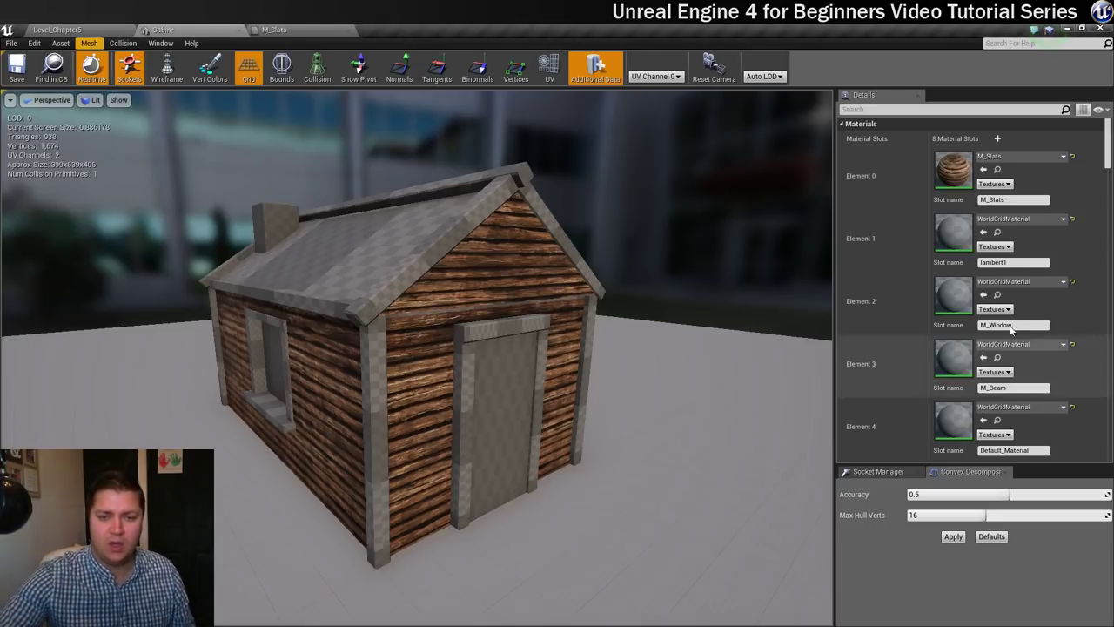
pyautogui.scroll(-2, 994, 202)
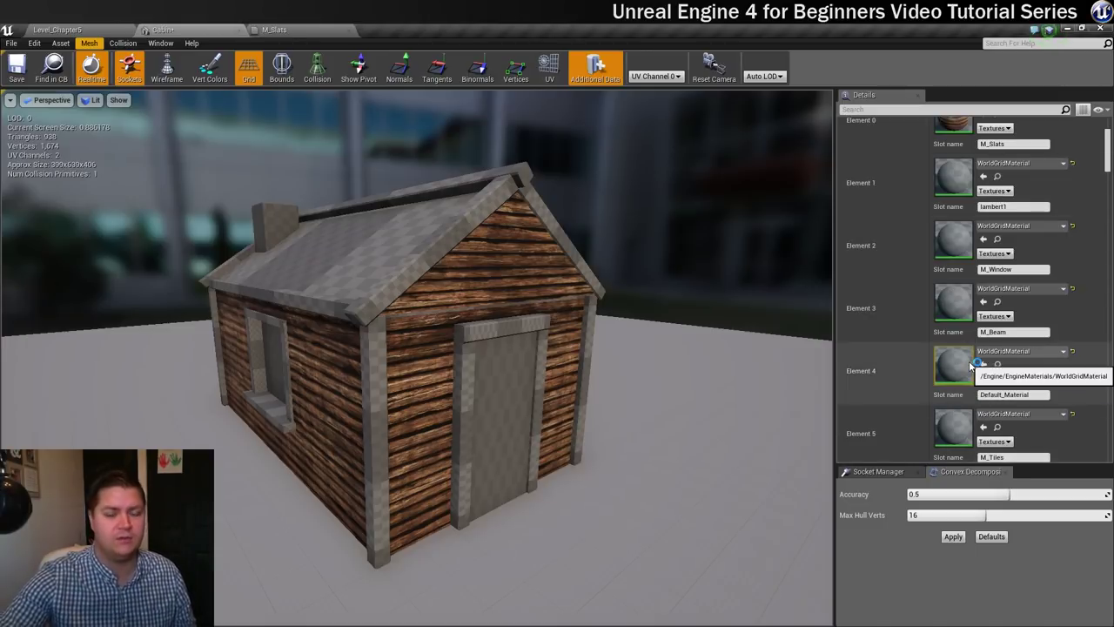
pyautogui.scroll(-4, 972, 366)
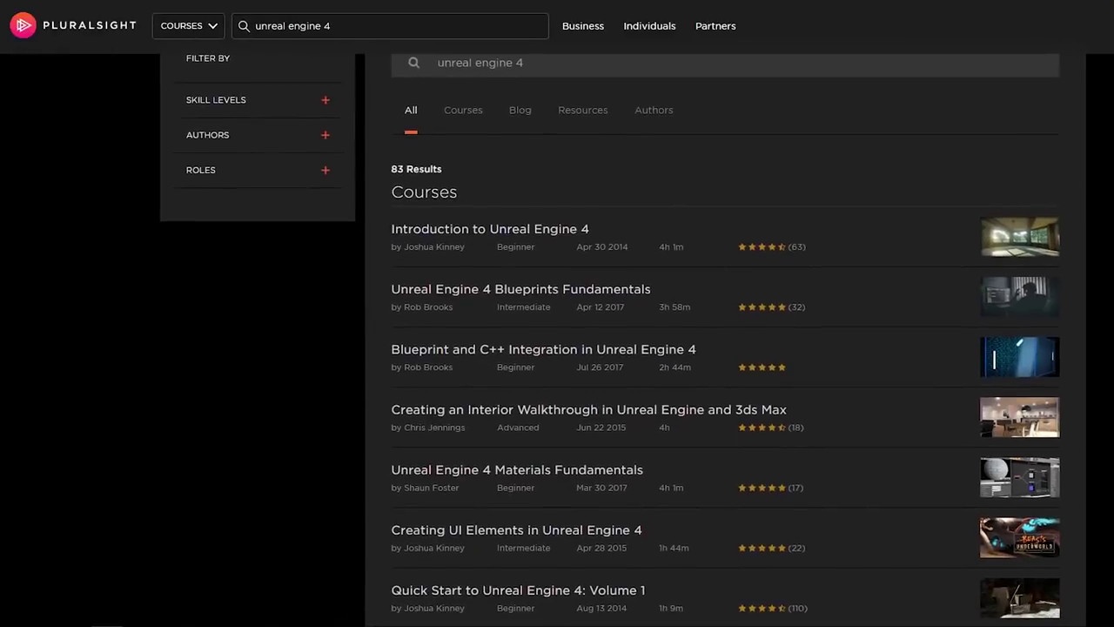
# Scroll down through Pluralsight's 'unreal engine 4' course search results
pyautogui.scroll(-2, 609, 340)
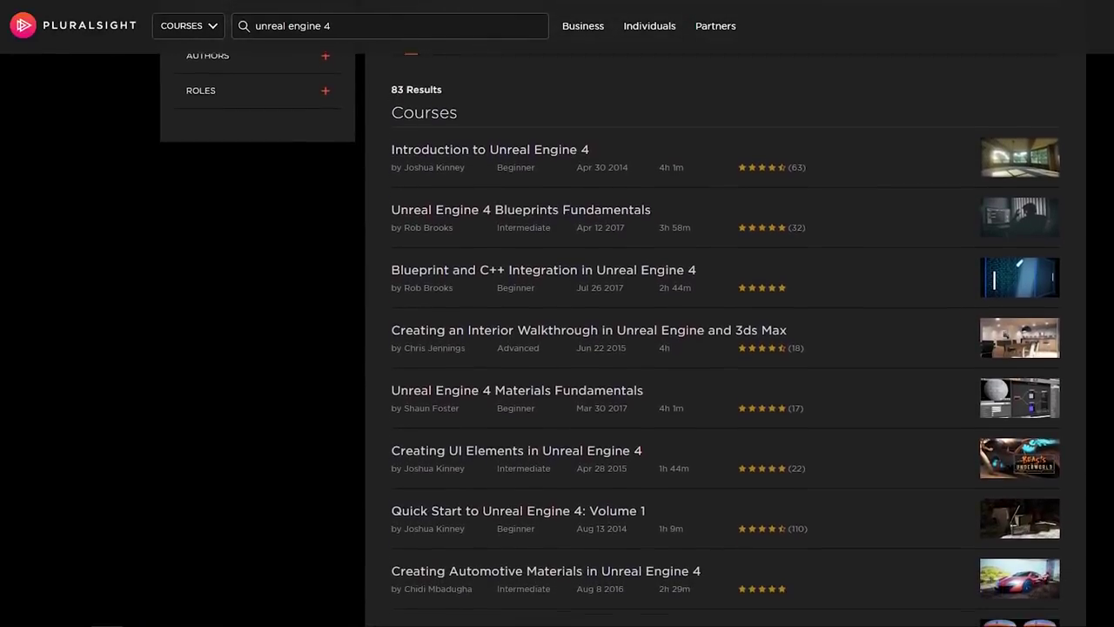
pyautogui.scroll(-1, 609, 339)
pyautogui.scroll(-1, 725, 348)
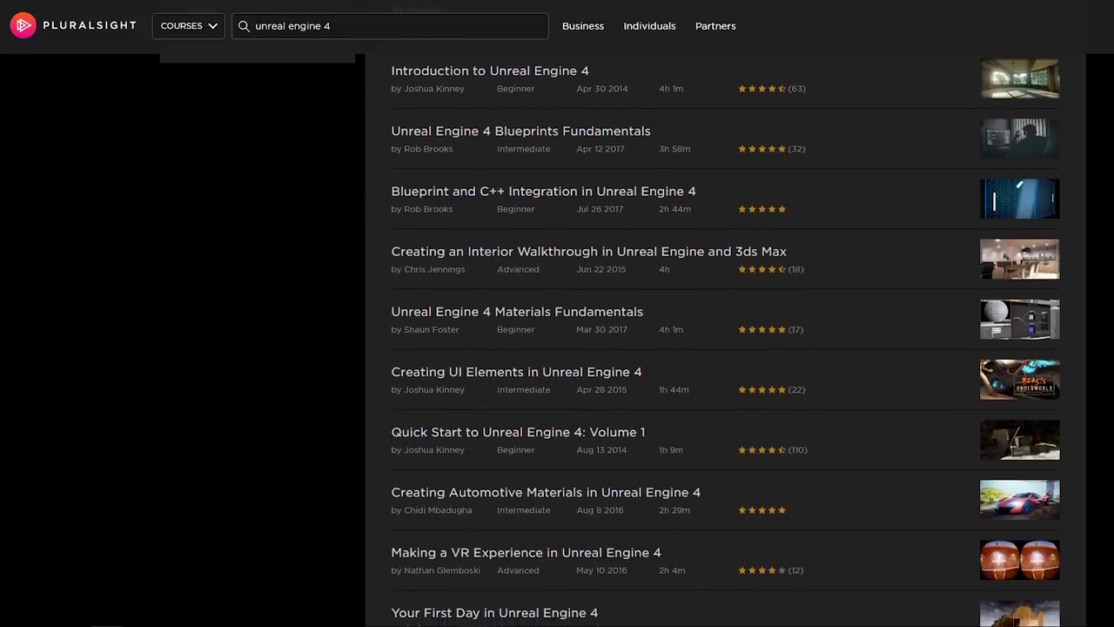
pyautogui.scroll(-2, 725, 348)
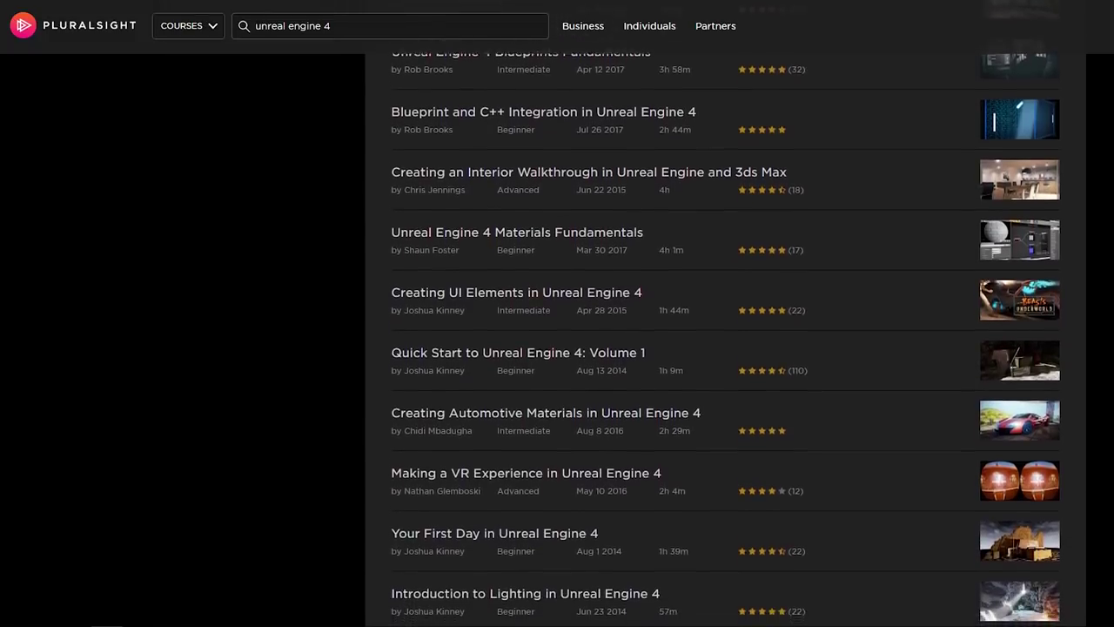
pyautogui.scroll(-2, 725, 348)
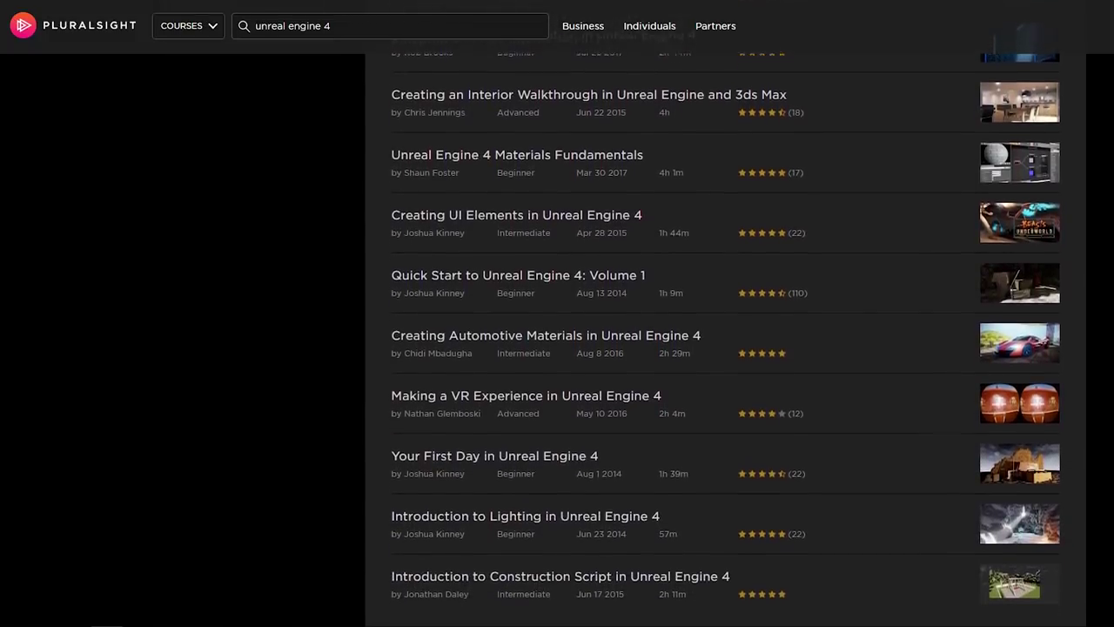
pyautogui.scroll(-2, 725, 348)
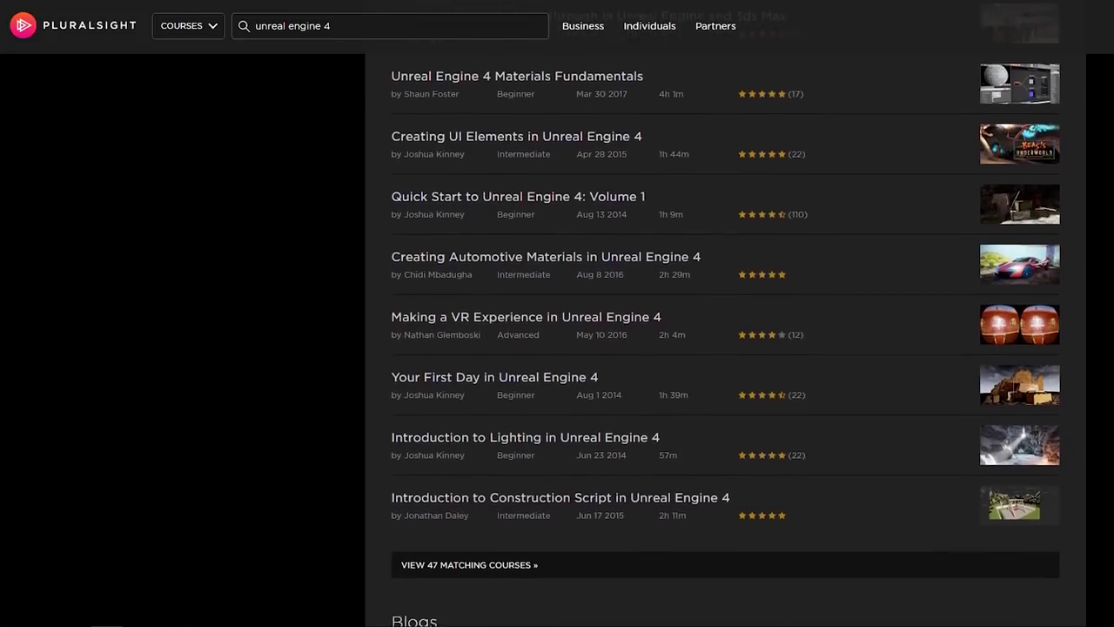